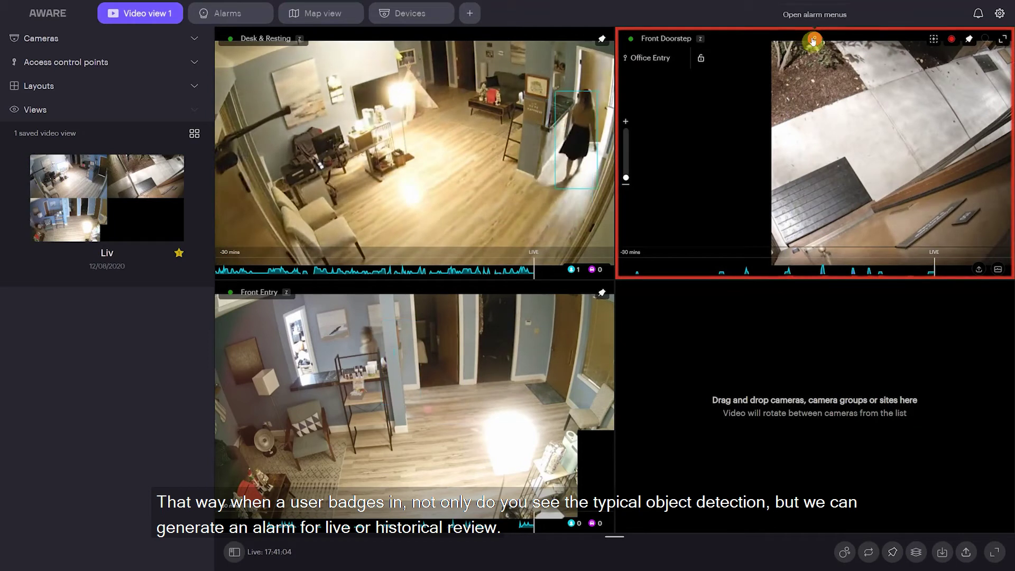
# Play back the Front Doorstep Access Granted badge-in alarm event.
pyautogui.click(814, 38)
pyautogui.click(839, 63)
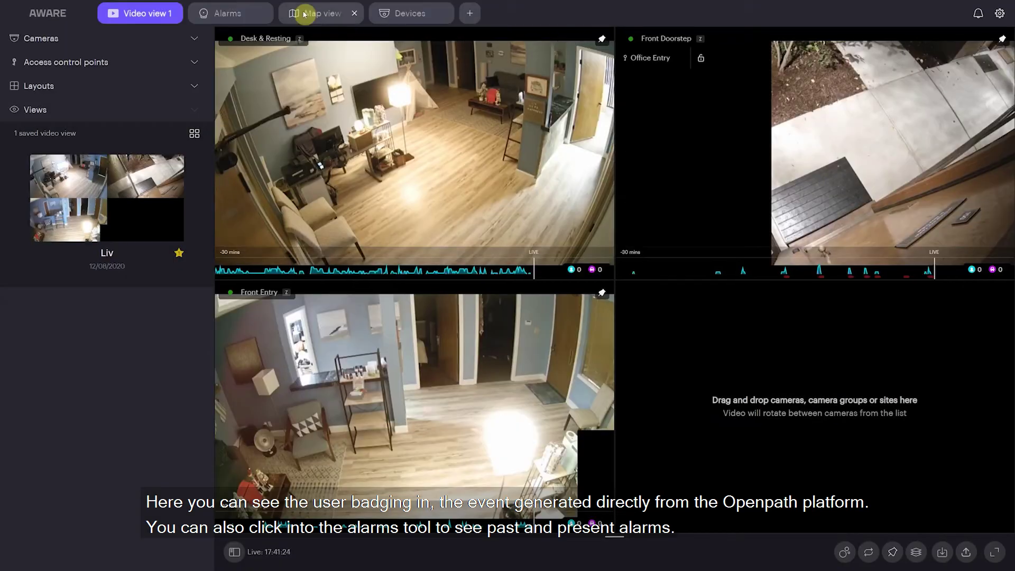
pyautogui.click(230, 13)
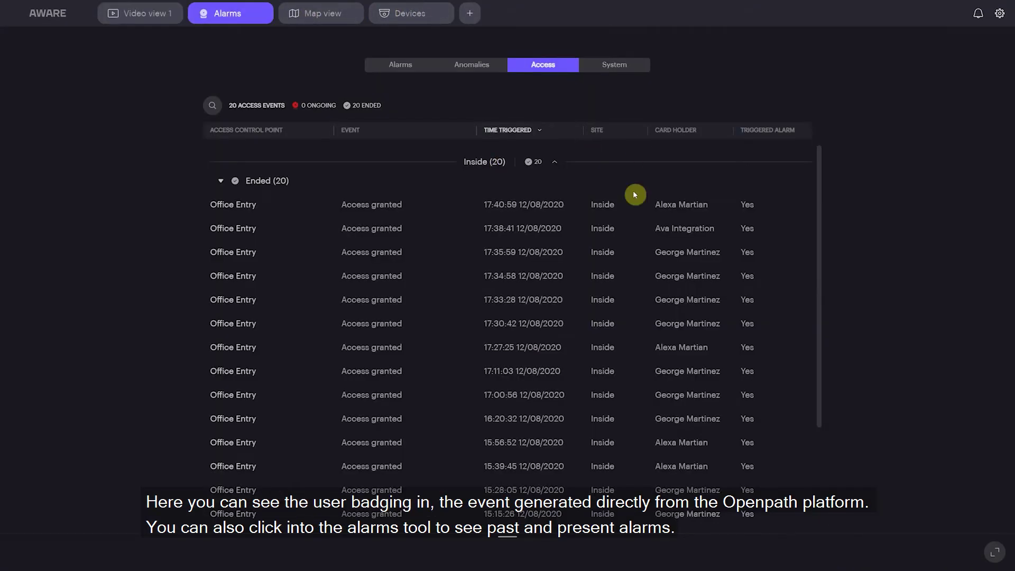
pyautogui.click(363, 199)
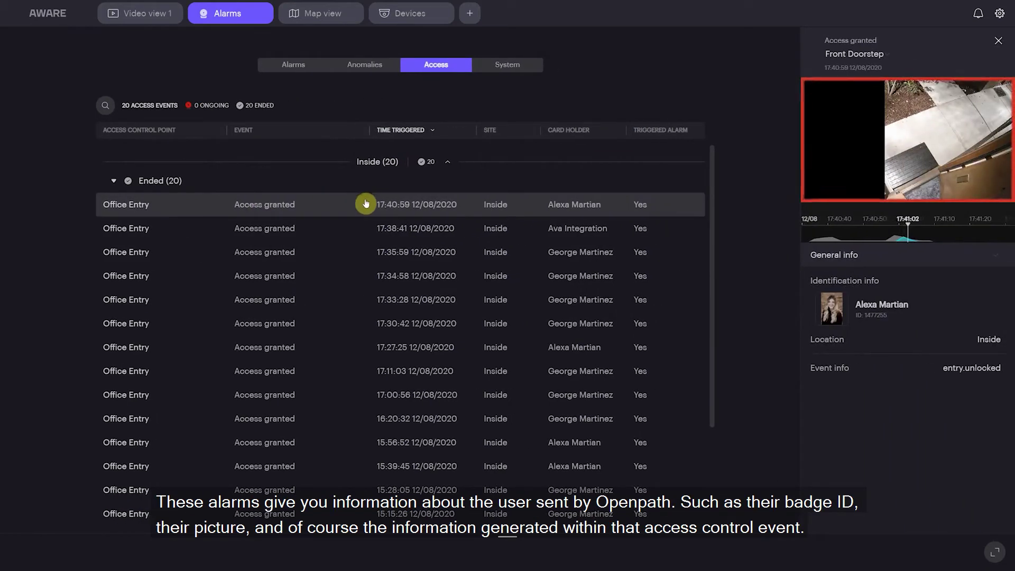
pyautogui.click(366, 206)
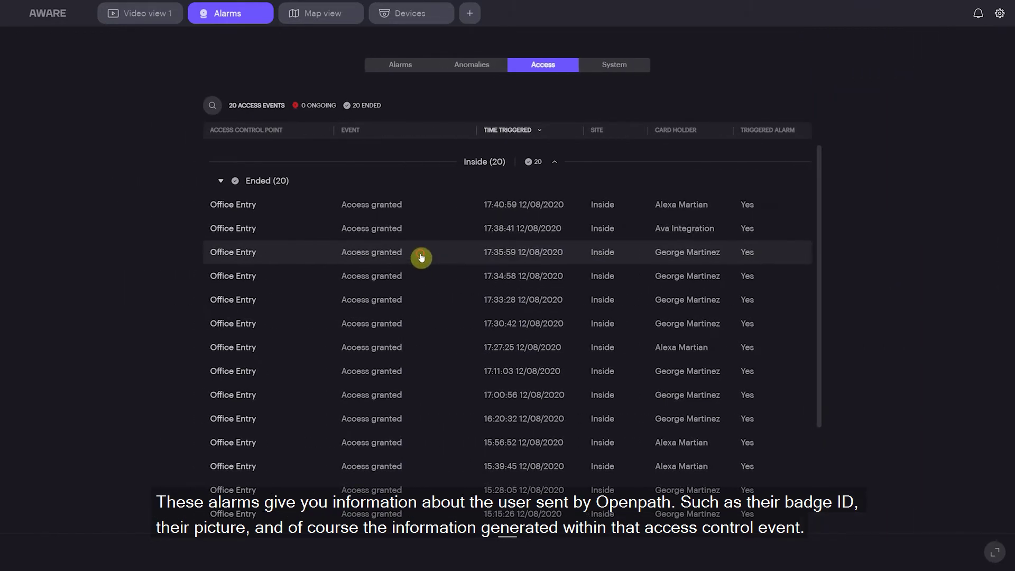
pyautogui.click(421, 256)
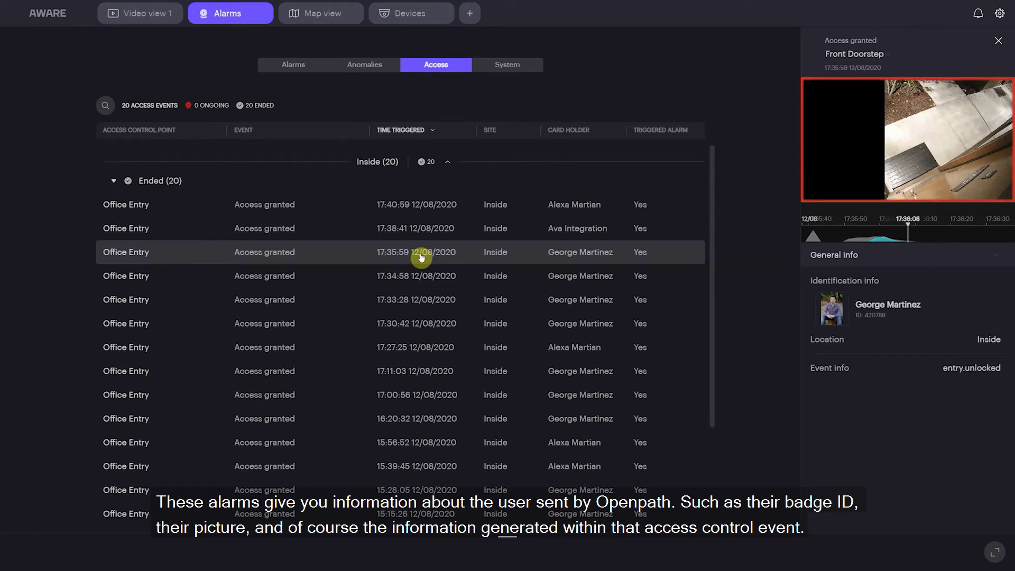
pyautogui.click(420, 256)
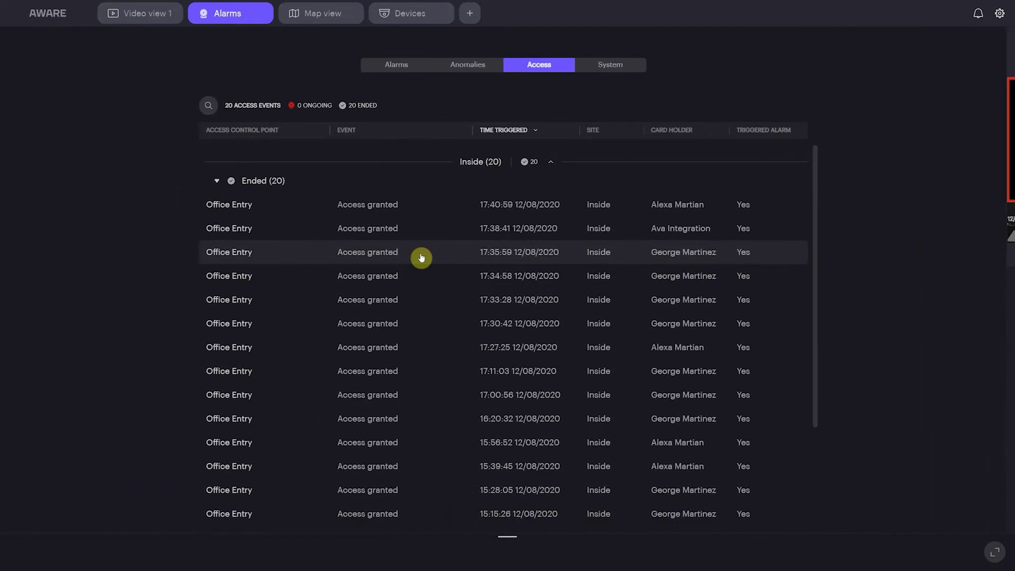
# On the floor-plan map, pin the Front Entry and Front Doorstep camera feeds to the video panel.
pyautogui.click(301, 21)
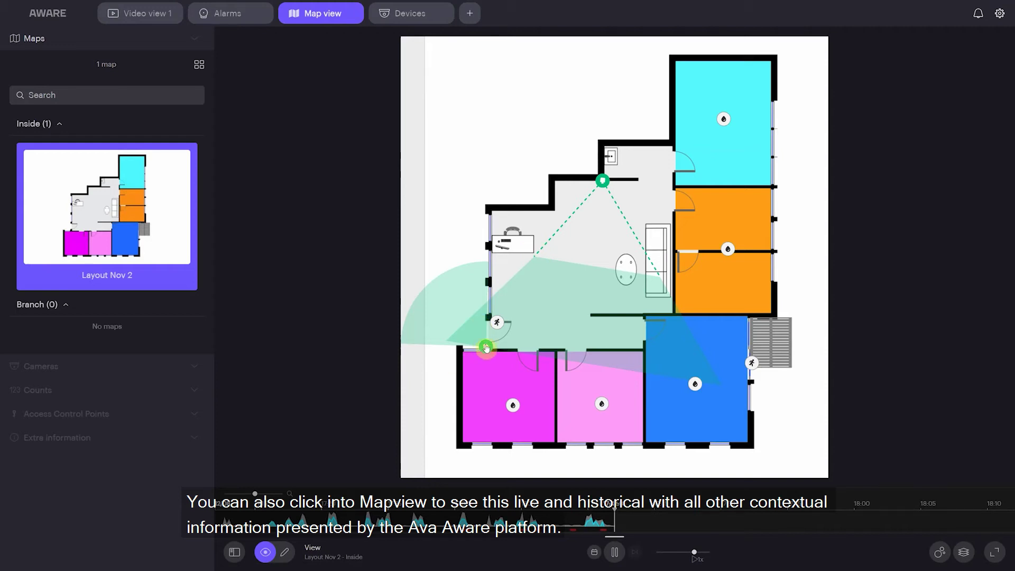
pyautogui.click(603, 183)
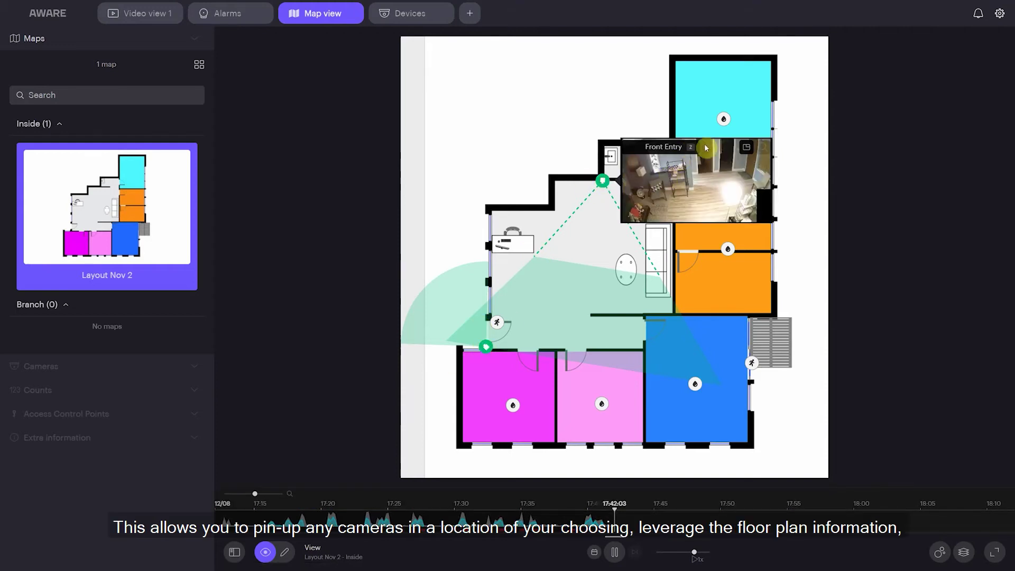
pyautogui.click(745, 149)
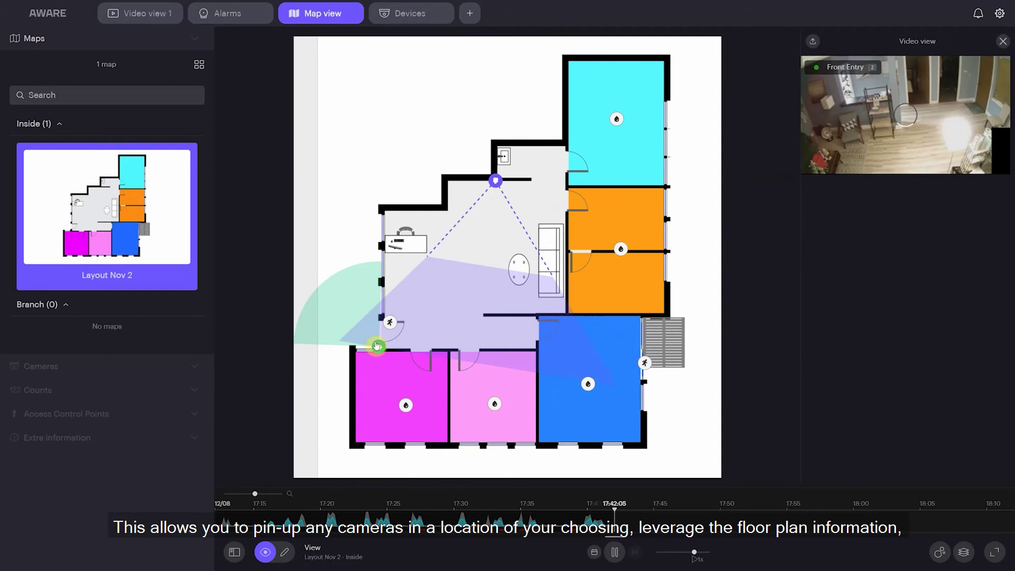
pyautogui.click(378, 346)
pyautogui.click(523, 317)
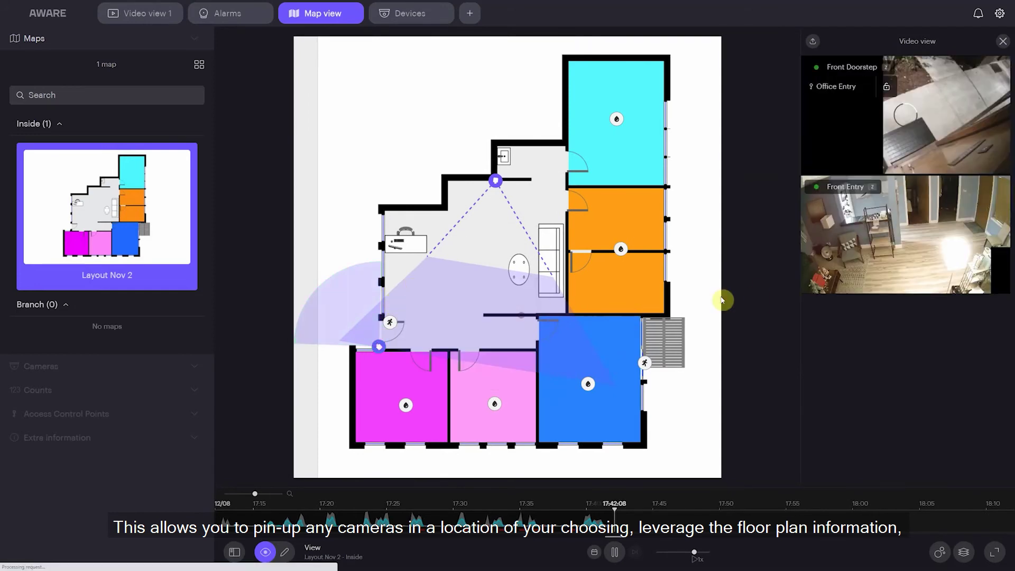